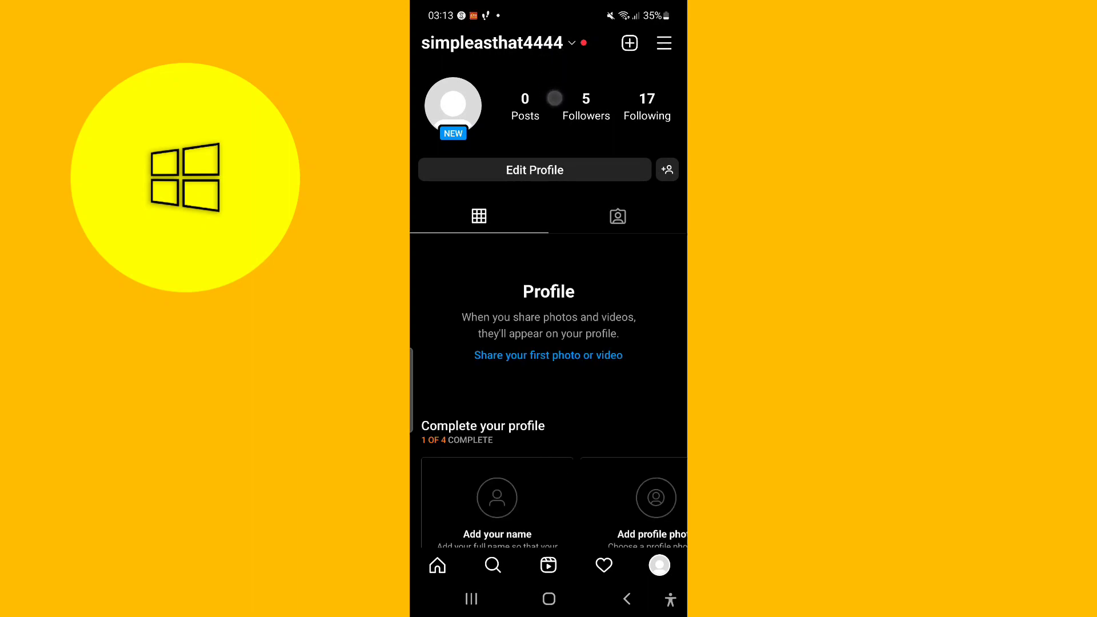
- Go from the profile menu through Settings to the Security page
click(663, 43)
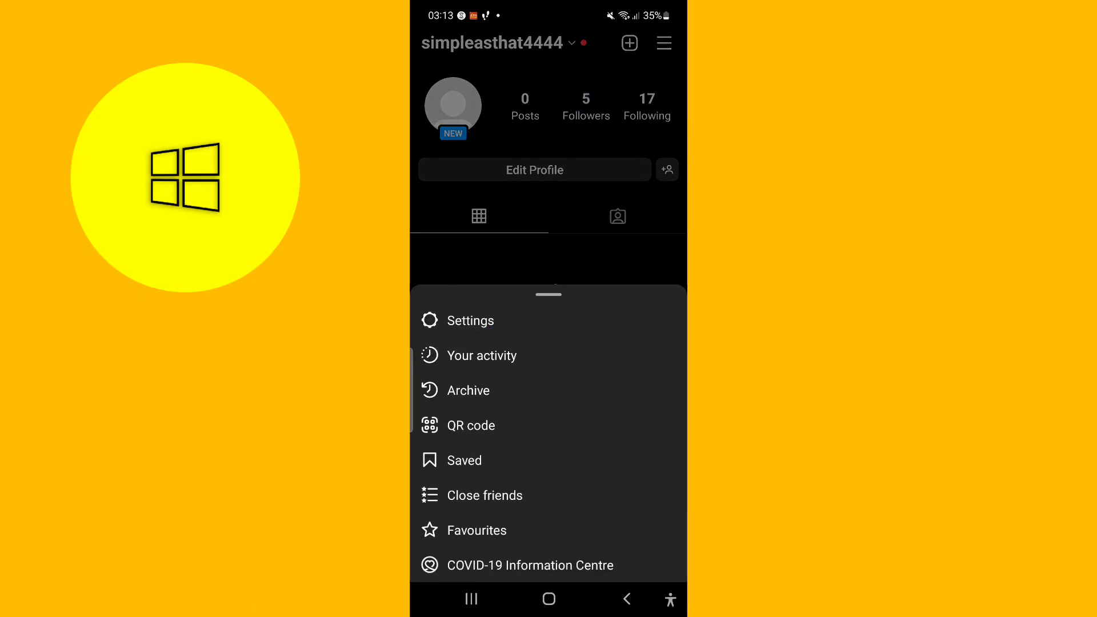
click(512, 321)
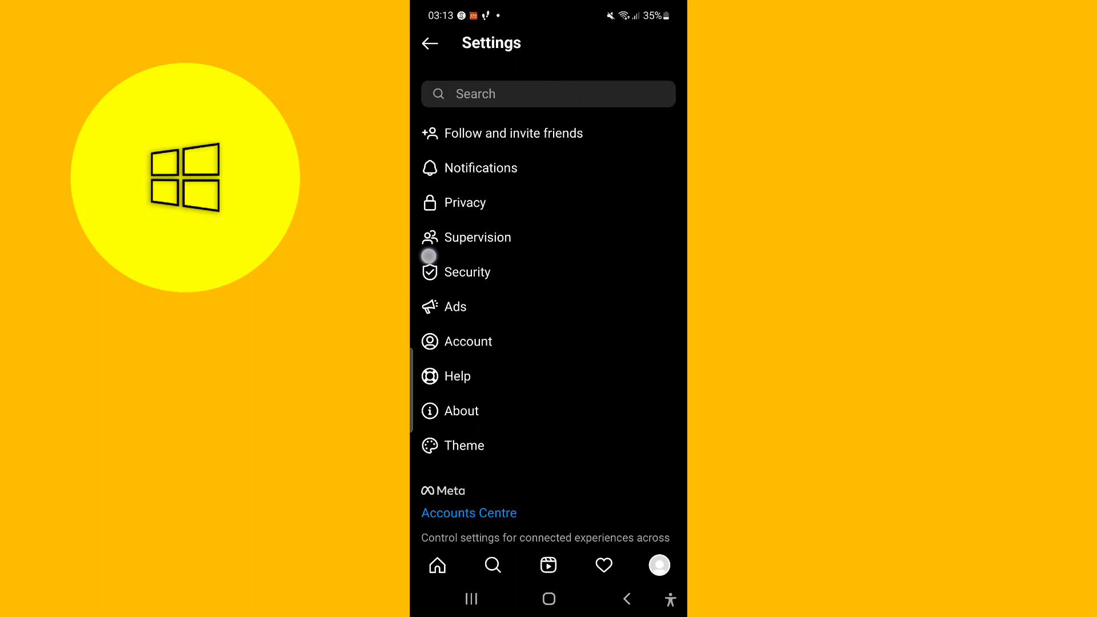
click(477, 270)
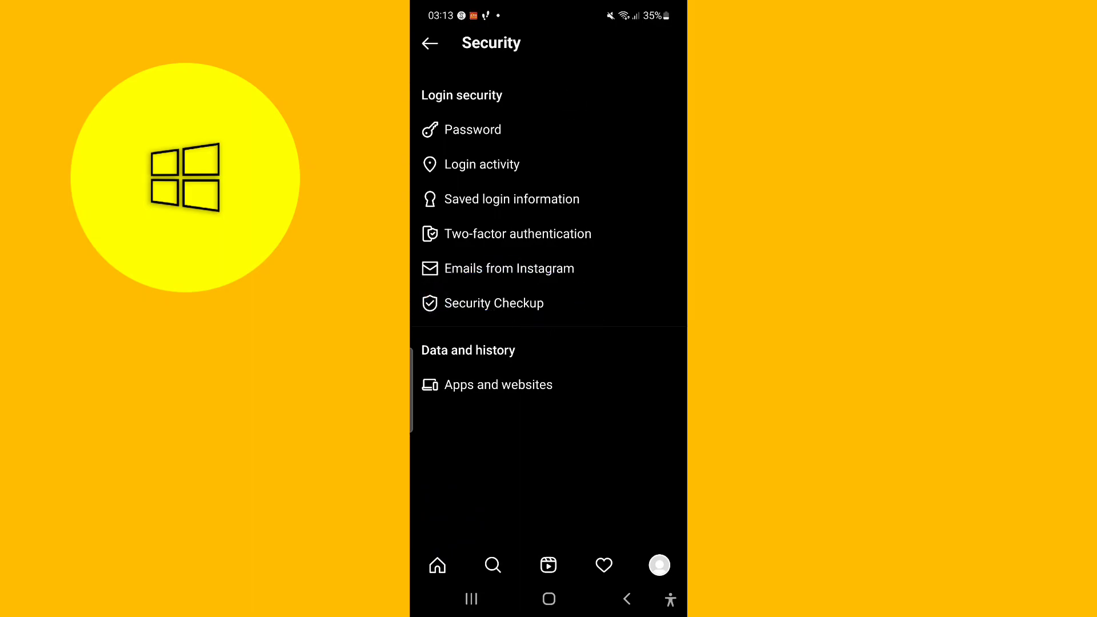
- Start Security Checkup and review the flagged Password, Email address and Mobile phone rows
click(494, 304)
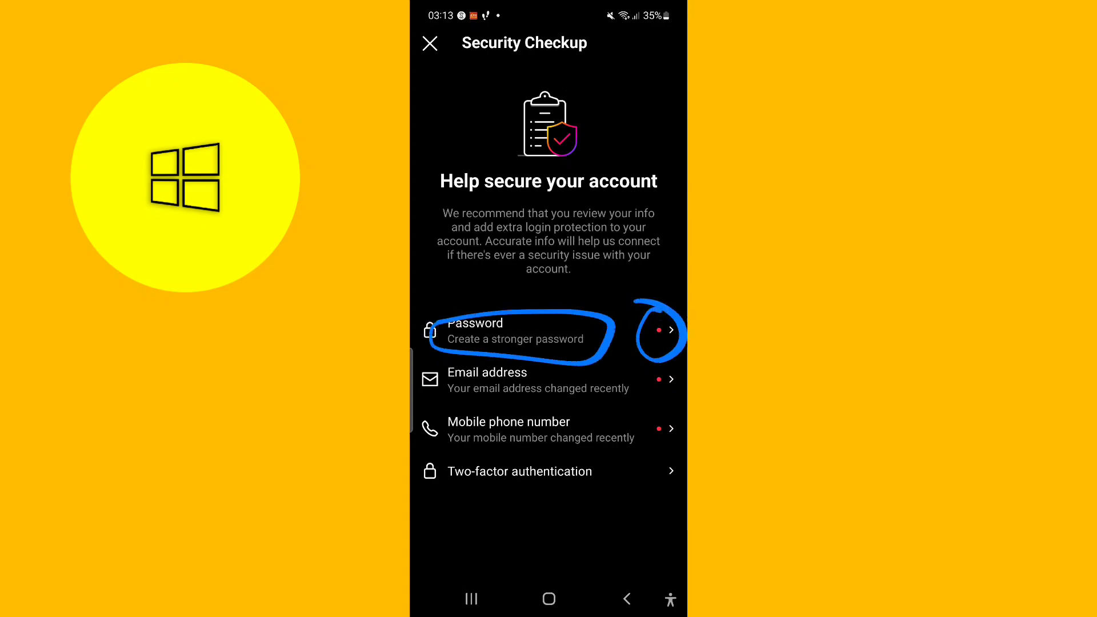
mouse_move(432, 372)
mouse_down()
mouse_move(639, 370)
mouse_move(437, 401)
mouse_move(551, 350)
mouse_up()
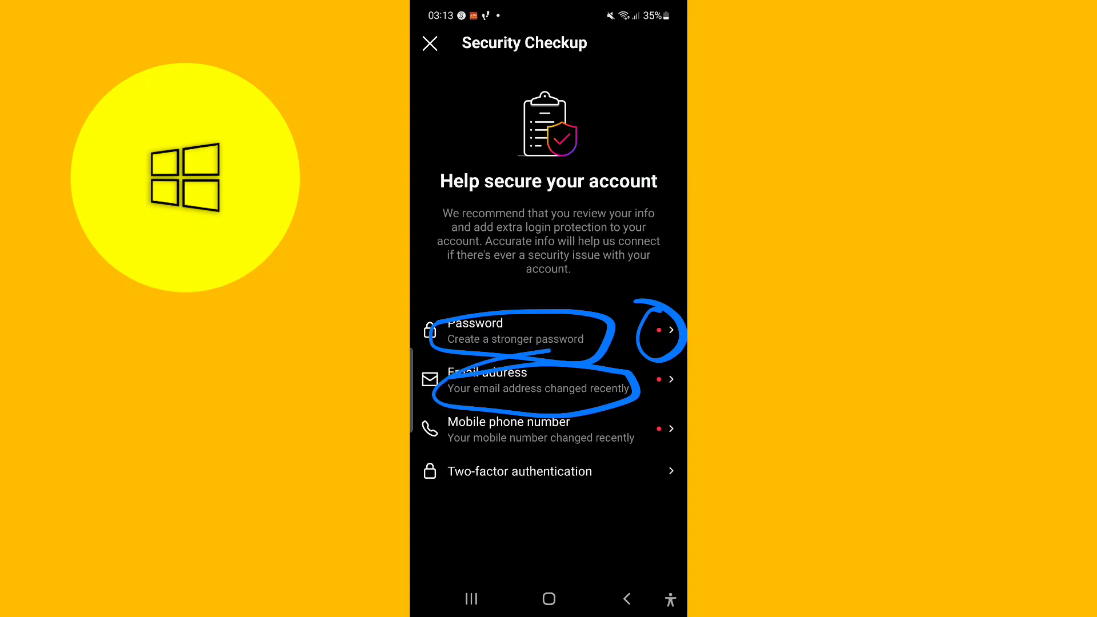
drag(643, 372, 661, 366)
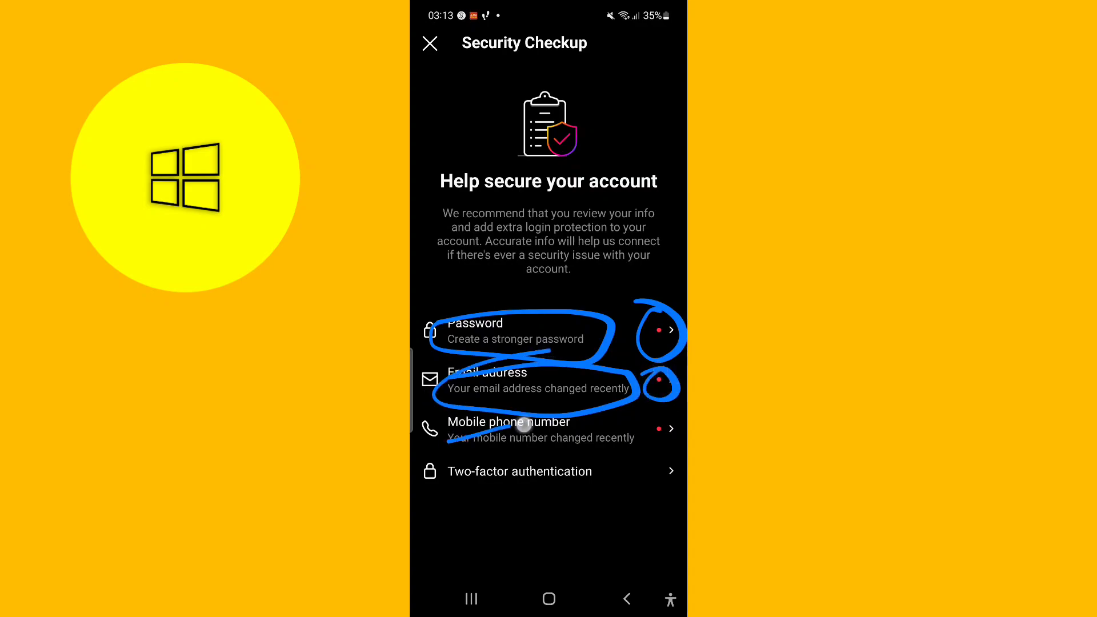
drag(445, 439, 455, 467)
mouse_move(643, 410)
mouse_down()
mouse_move(677, 447)
mouse_move(643, 439)
mouse_up()
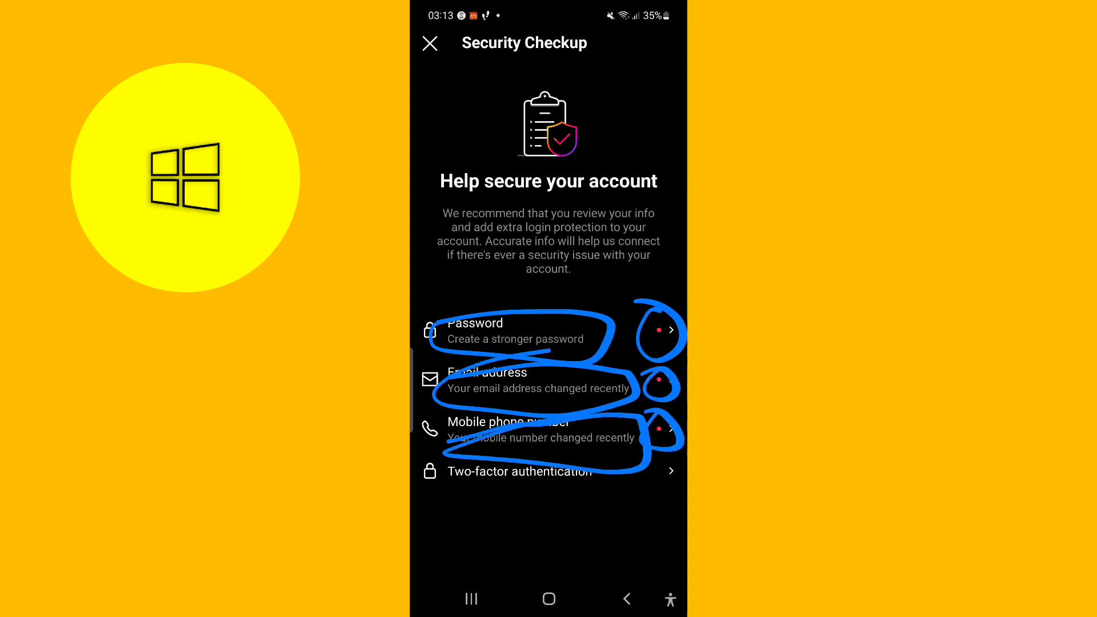
key(Escape)
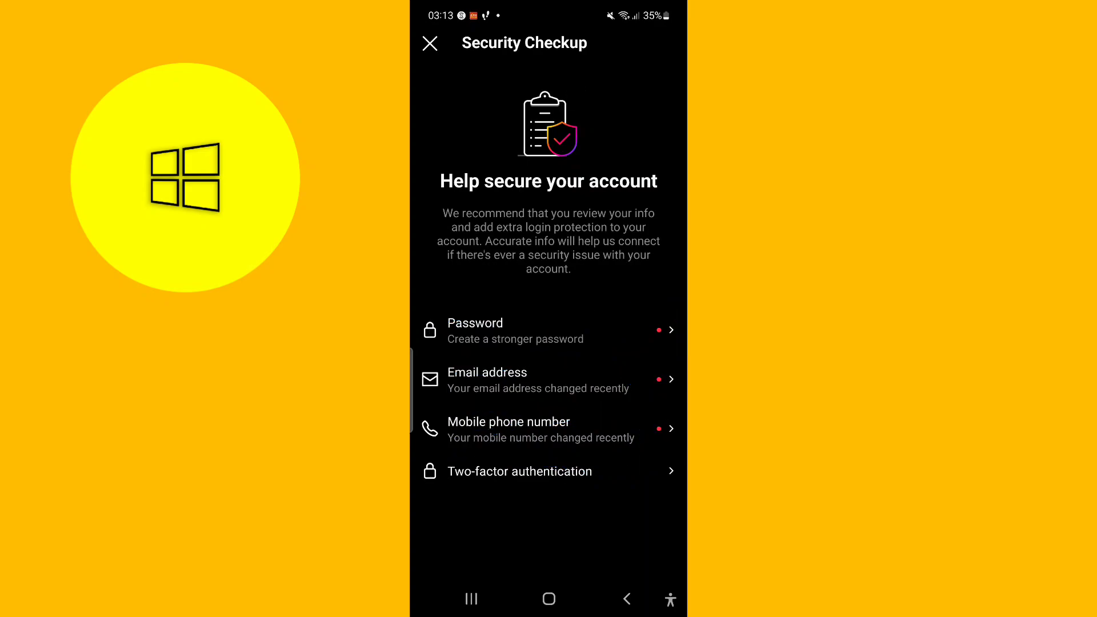